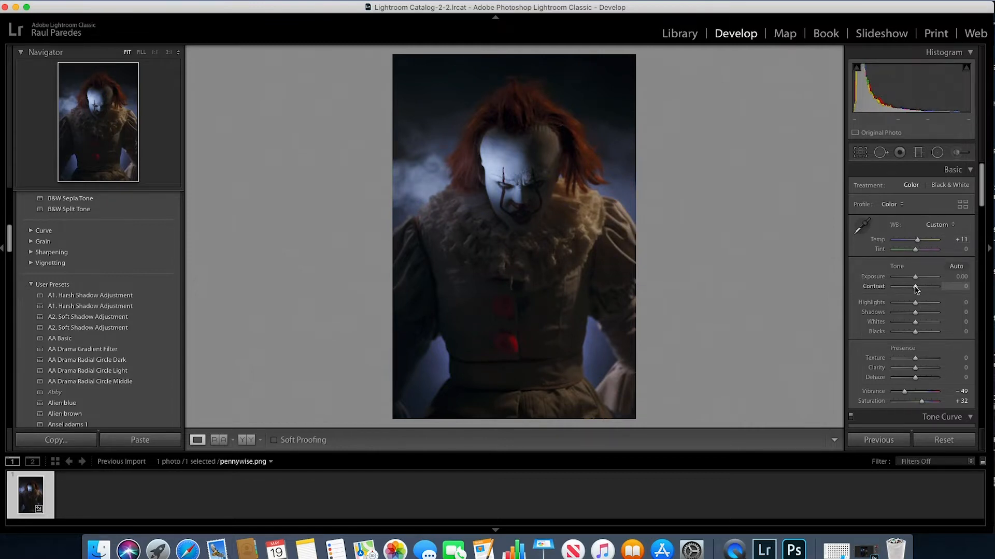
Set Contrast to +30, Highlights to +15, Shadows to +69, Whites to +9, Blacks to −9 and Clarity to +6
drag(915, 306, 914, 333)
drag(915, 286, 930, 314)
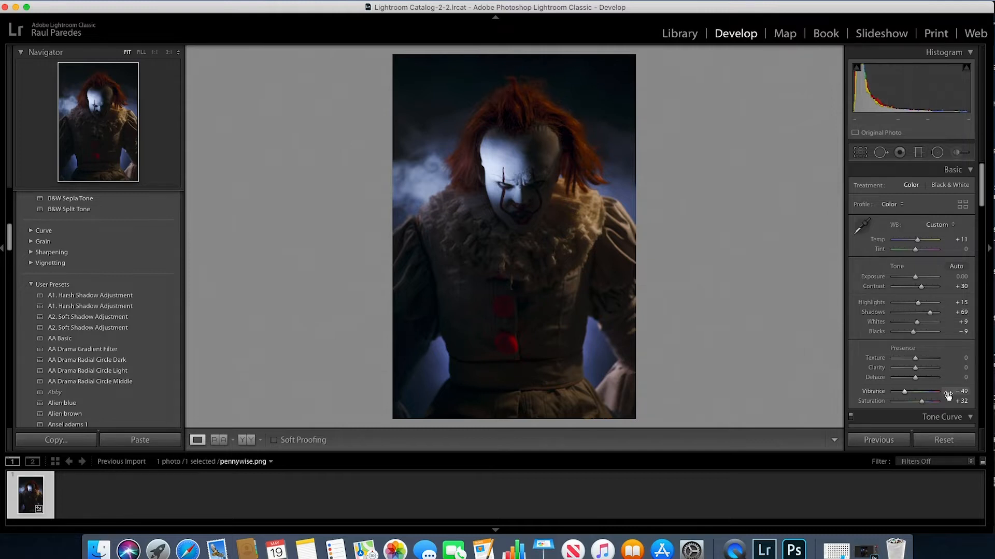
drag(915, 370, 916, 370)
Set the white balance Temp to +14 and Vibrance to −52
scroll(979, 197, down, 1)
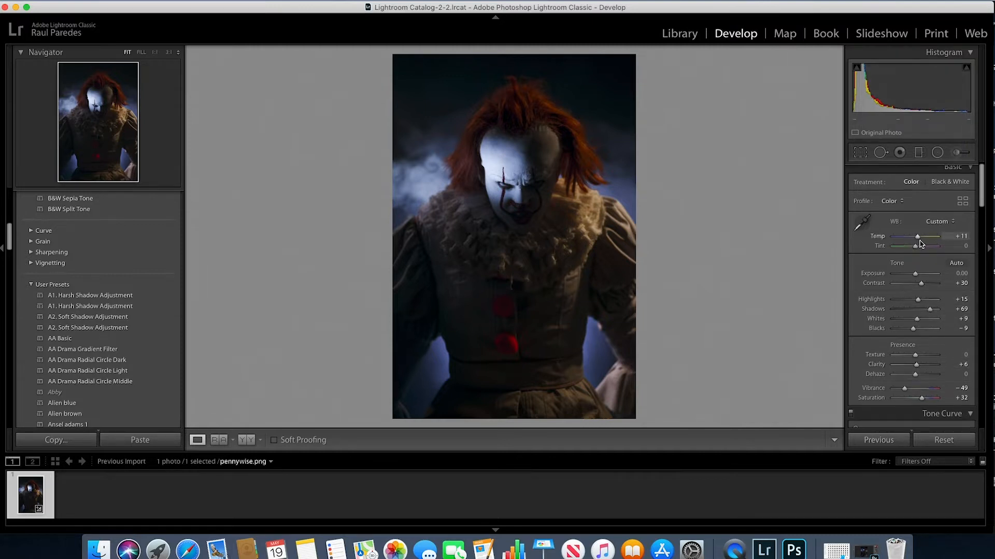
drag(918, 240, 919, 239)
drag(906, 392, 904, 392)
Shape the RGB point curve into a slight S-curve with a midtone point, a raised highlight point and a lowered shadow point
drag(982, 181, 982, 222)
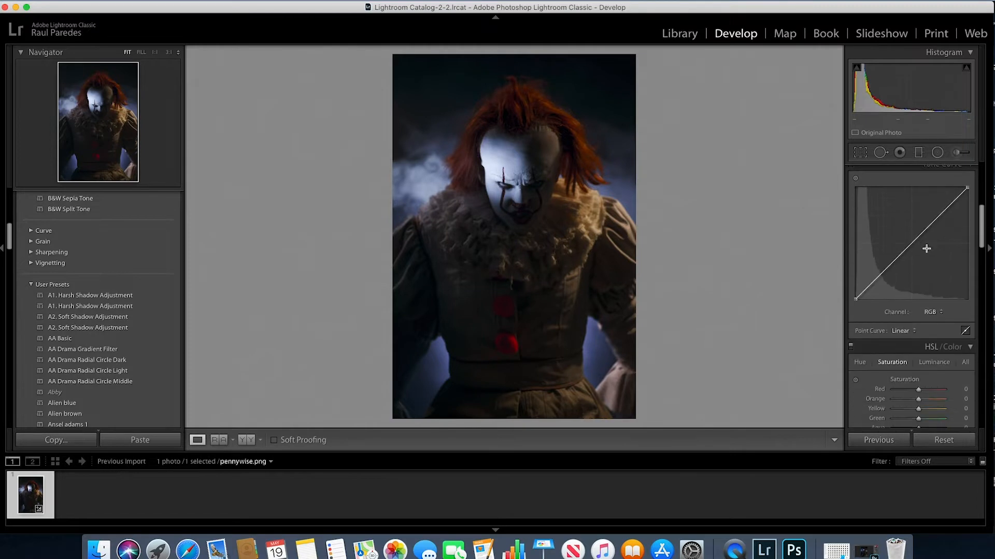
click(912, 245)
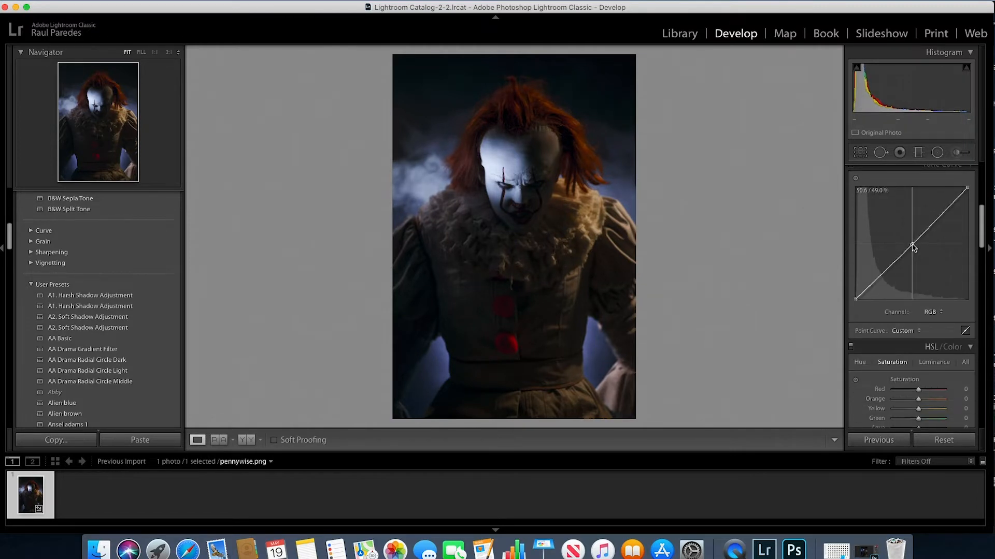
drag(913, 247, 913, 249)
click(940, 218)
drag(941, 219, 941, 218)
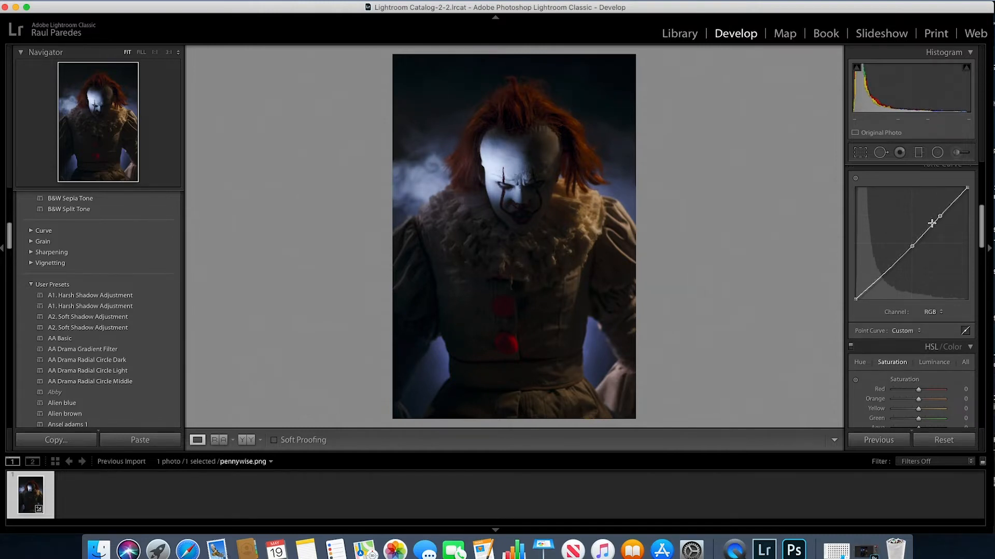
click(883, 275)
mouse_move(883, 277)
mouse_down()
mouse_move(848, 297)
mouse_move(882, 277)
mouse_up()
Split-tone the photo with highlights at hue 149, saturation 30, and shadows at hue 149, saturation 6
drag(981, 221, 977, 266)
mouse_move(892, 263)
mouse_down()
mouse_move(913, 264)
mouse_move(898, 273)
mouse_move(907, 276)
mouse_up()
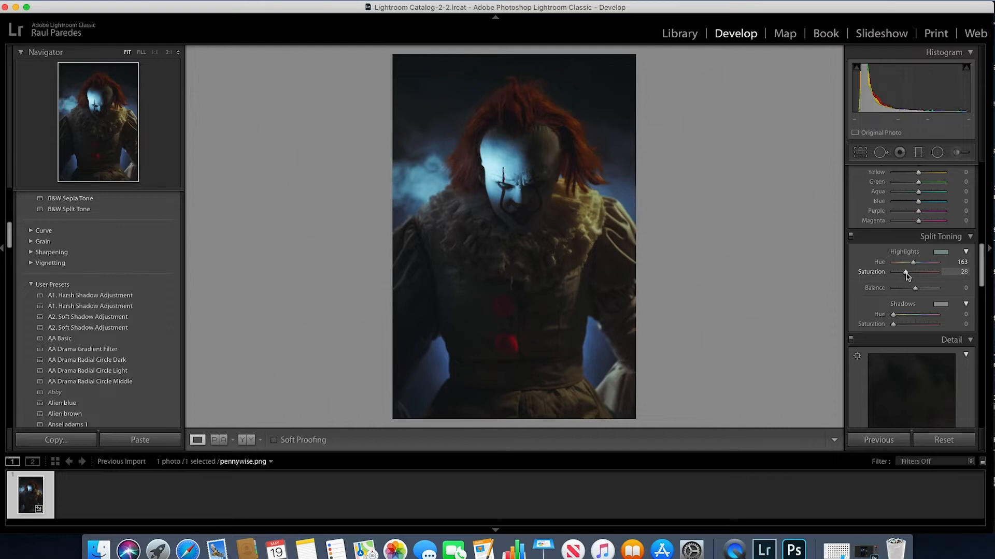
mouse_move(912, 266)
mouse_down()
mouse_move(903, 277)
mouse_move(916, 277)
mouse_move(909, 266)
mouse_up()
drag(912, 272, 904, 279)
mouse_move(893, 315)
mouse_down()
mouse_move(918, 318)
mouse_move(894, 327)
mouse_move(903, 329)
mouse_move(918, 316)
mouse_move(904, 315)
mouse_move(899, 328)
mouse_up()
drag(909, 263, 918, 267)
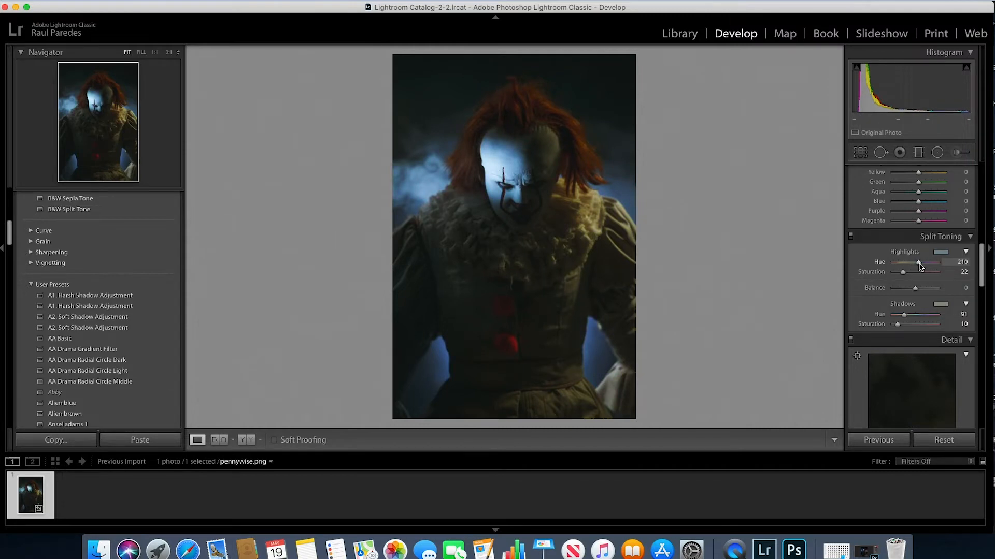
drag(903, 272, 904, 272)
mouse_move(904, 314)
mouse_down()
mouse_move(918, 315)
mouse_move(895, 325)
mouse_up()
drag(902, 272, 911, 266)
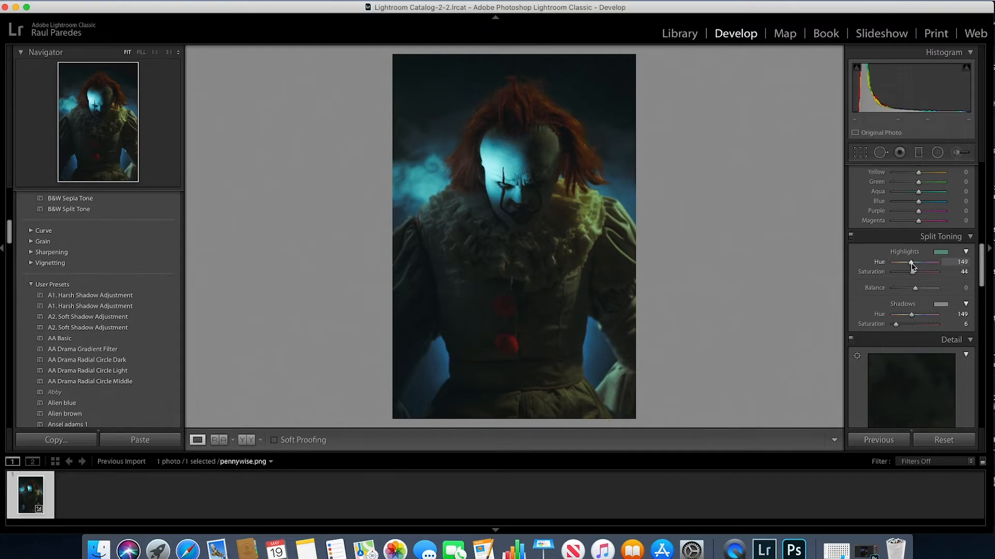
drag(912, 273, 907, 279)
Lower the green and yellow saturation and raise the red saturation in the HSL adjustments
drag(982, 262, 981, 234)
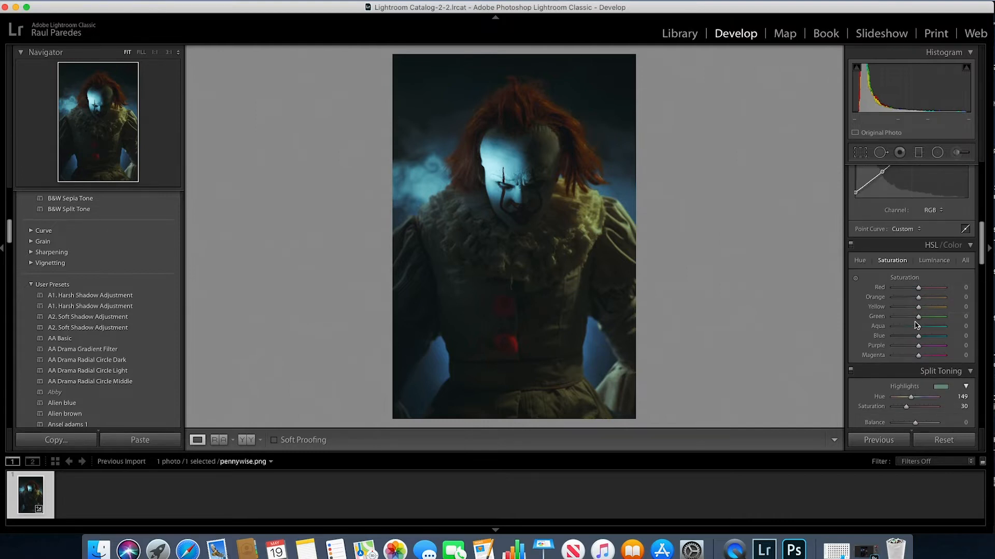
drag(919, 317, 903, 303)
mouse_move(917, 288)
mouse_down()
mouse_move(895, 293)
mouse_move(936, 292)
mouse_move(926, 293)
mouse_up()
Set sharpening Amount to 34 and Masking to 28, and set luminance noise reduction to 32
drag(981, 231, 982, 290)
drag(894, 248, 902, 249)
drag(898, 280, 902, 302)
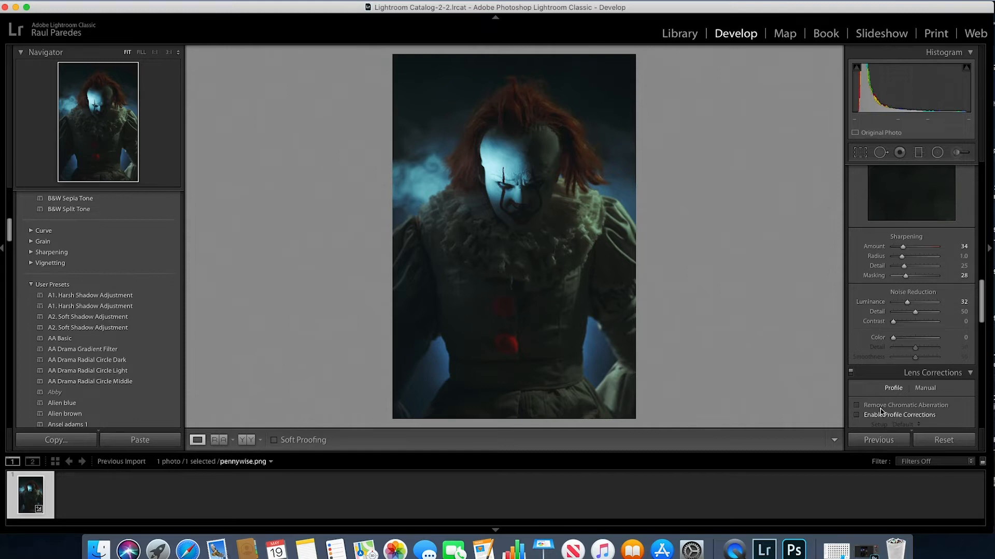
Enable chromatic aberration removal and lens profile corrections
click(857, 405)
click(857, 415)
drag(983, 293, 983, 324)
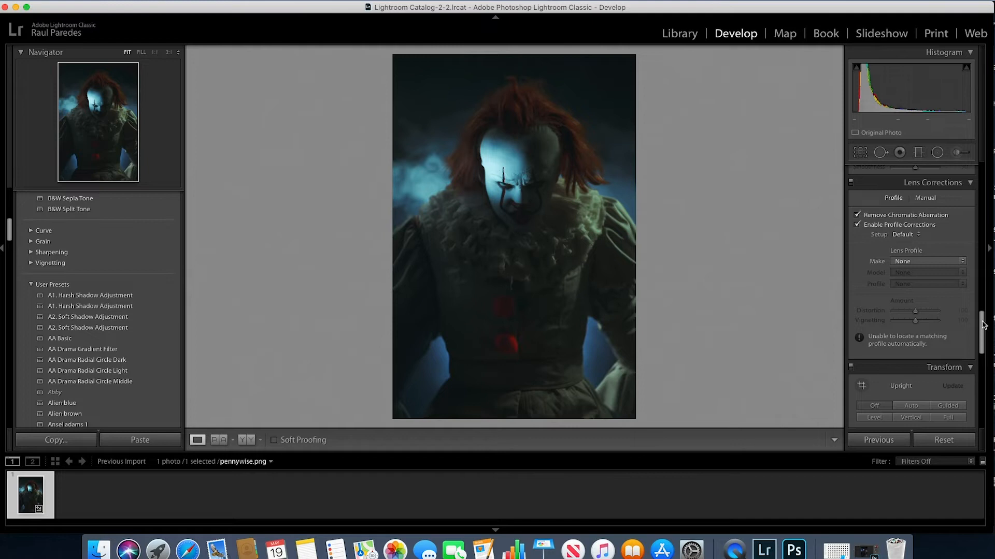
Set the lens profile make to Sony with the DT 18-200mm f/3.5-6.3 model and its Adobe profile
click(961, 262)
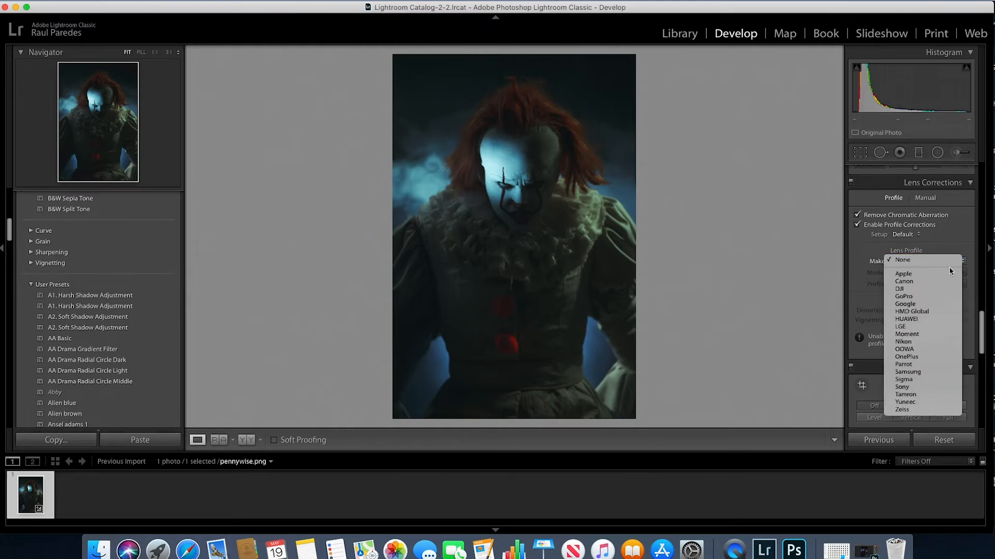
click(924, 388)
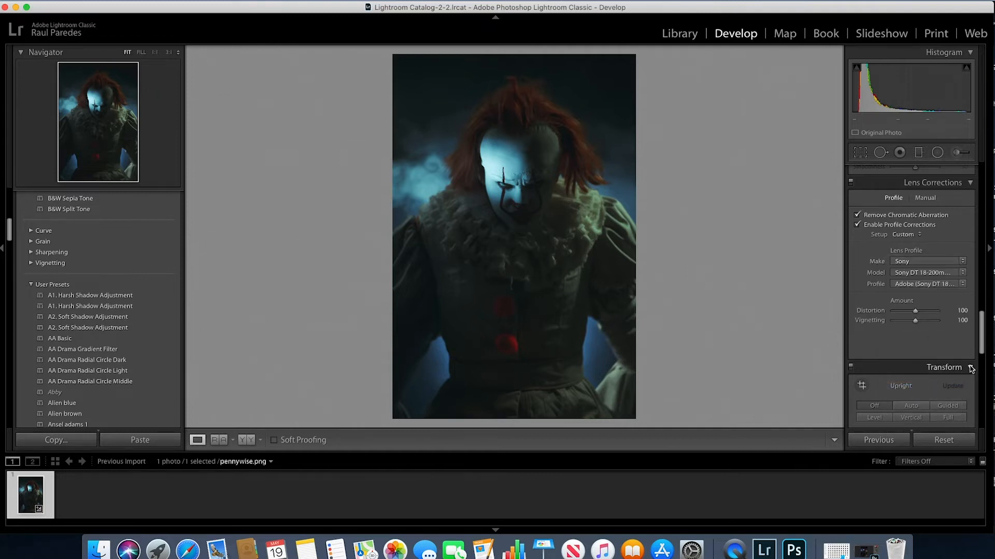
click(964, 275)
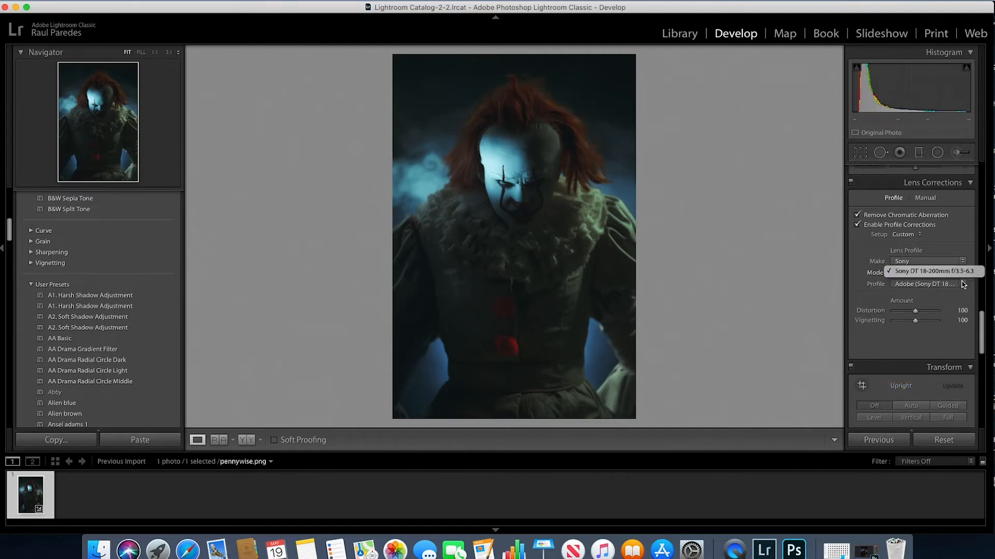
click(962, 284)
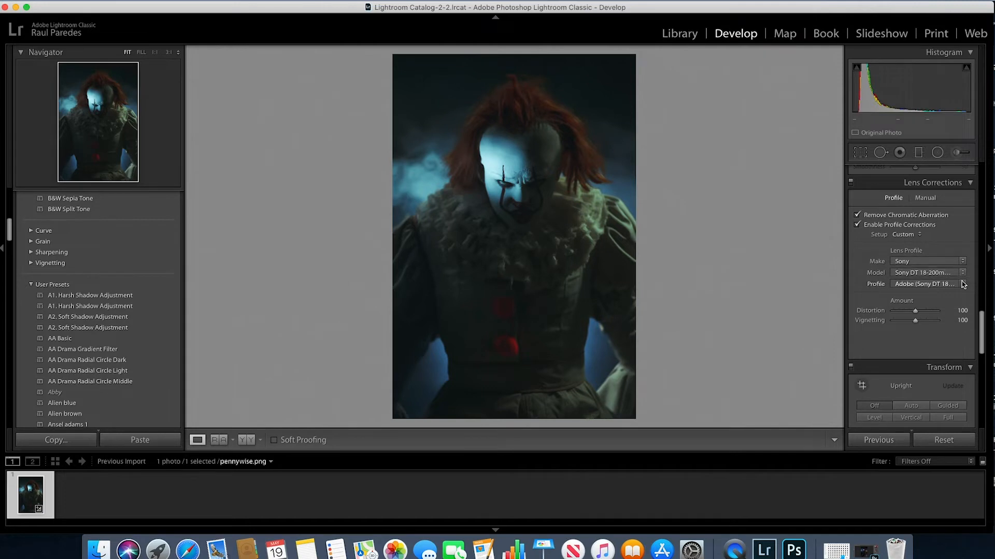
click(962, 274)
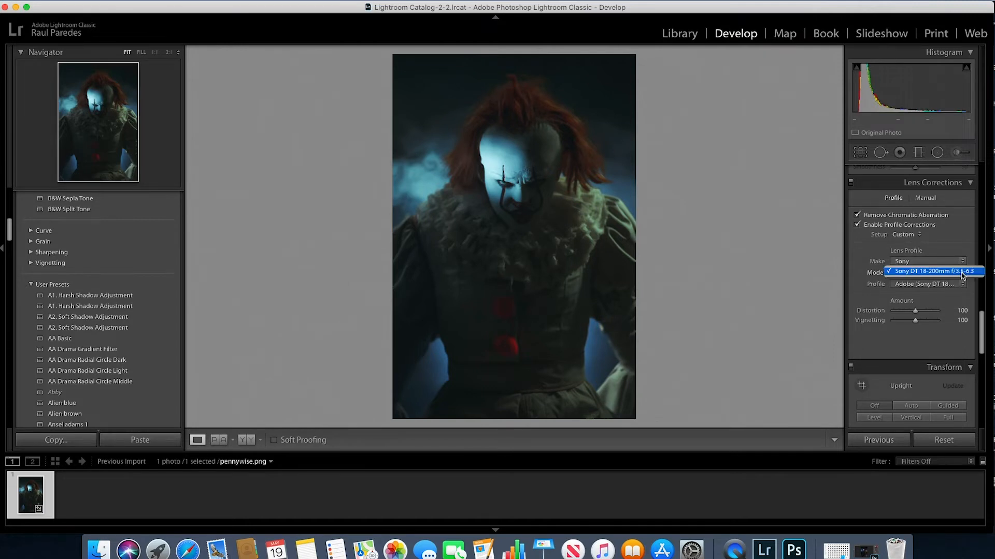
click(962, 285)
click(962, 285)
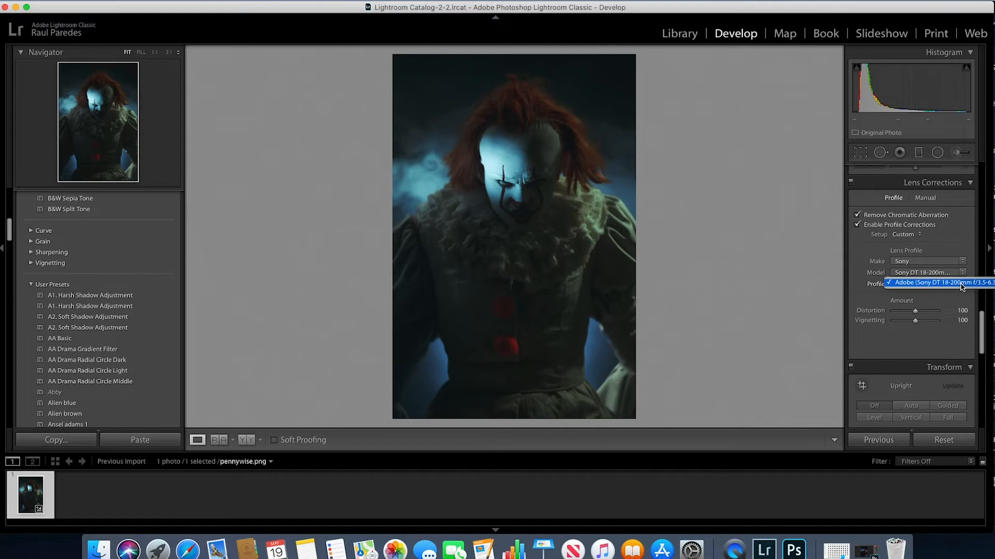
click(962, 284)
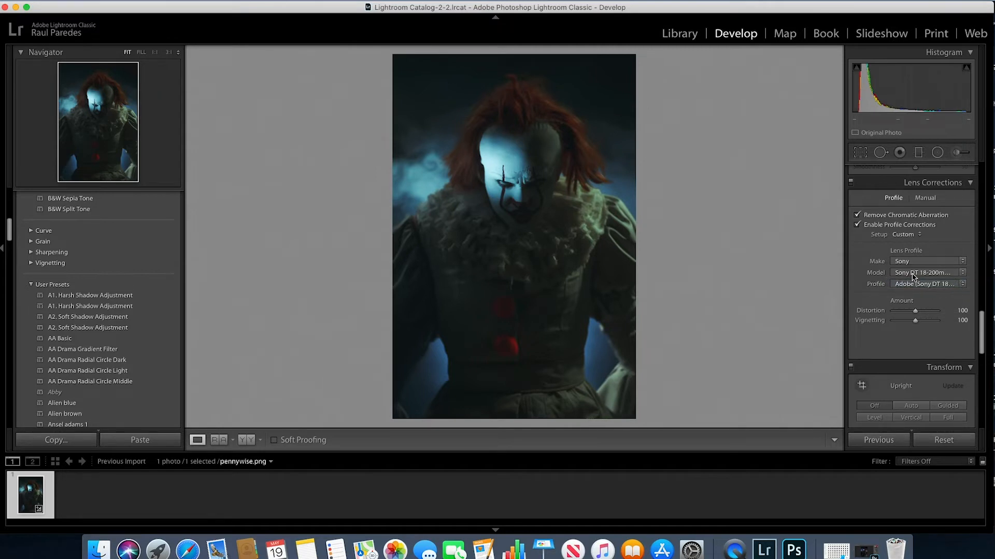
Turn off the lens profile corrections
click(857, 226)
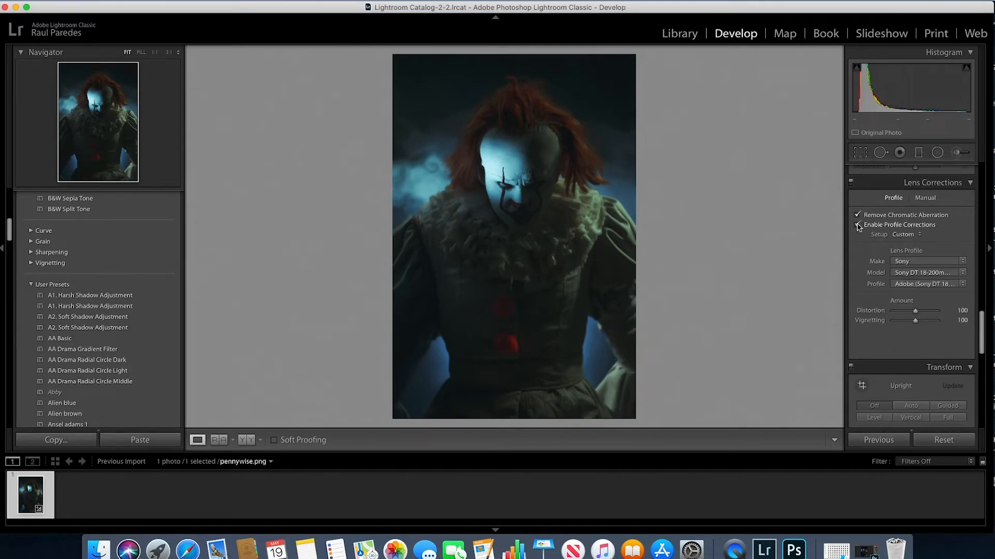
click(858, 225)
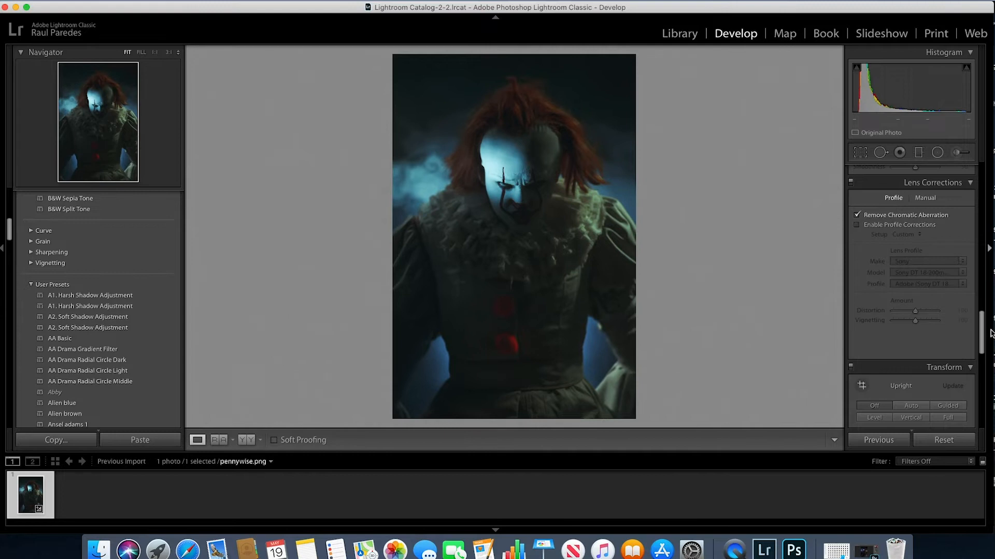
Darken the photo's edges with a post-crop vignette Amount of −24
scroll(983, 326, down, 10)
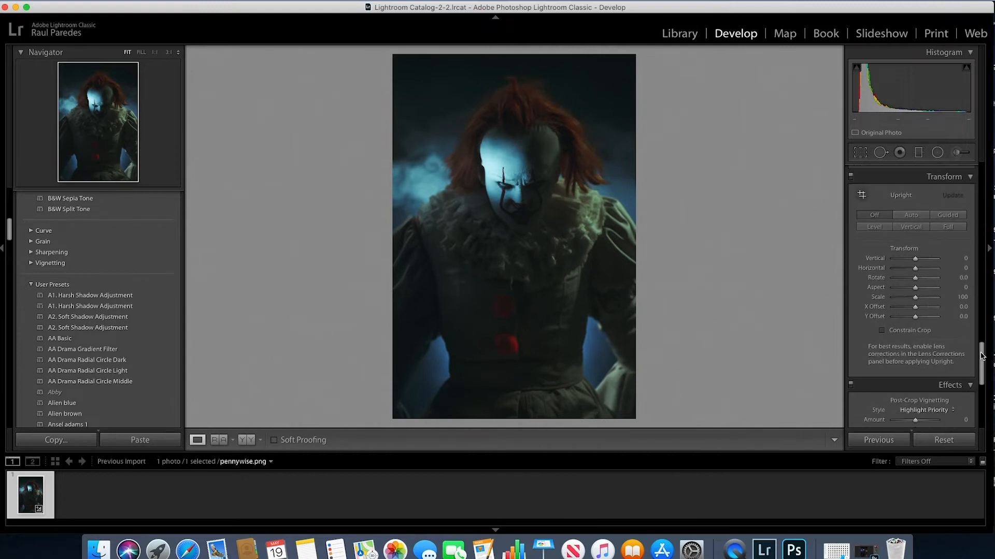
drag(916, 286, 912, 288)
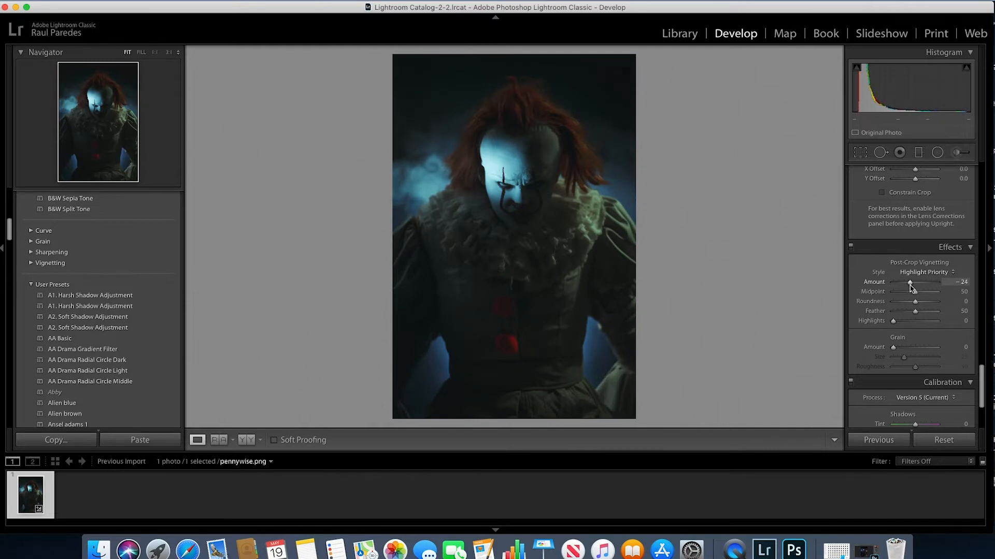
Refine the basic adjustments to Exposure +0.05, Highlights +1, Whites +11 and Clarity +25
drag(982, 386, 982, 187)
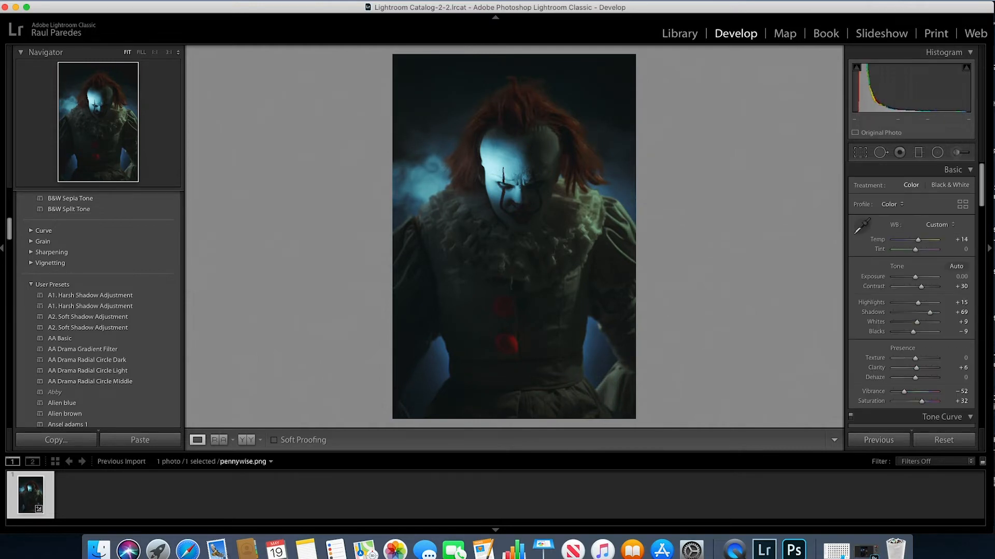
drag(916, 280, 917, 304)
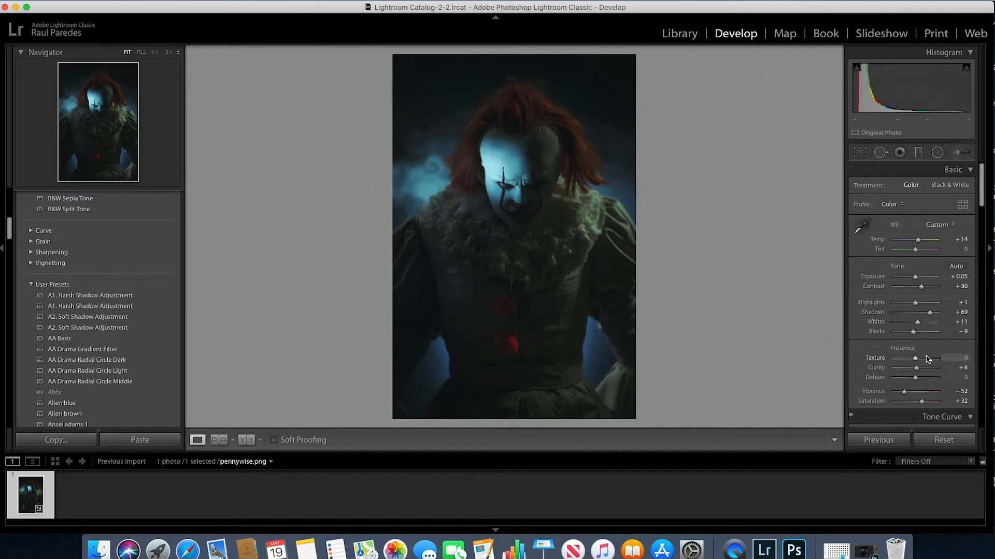
drag(917, 372, 920, 372)
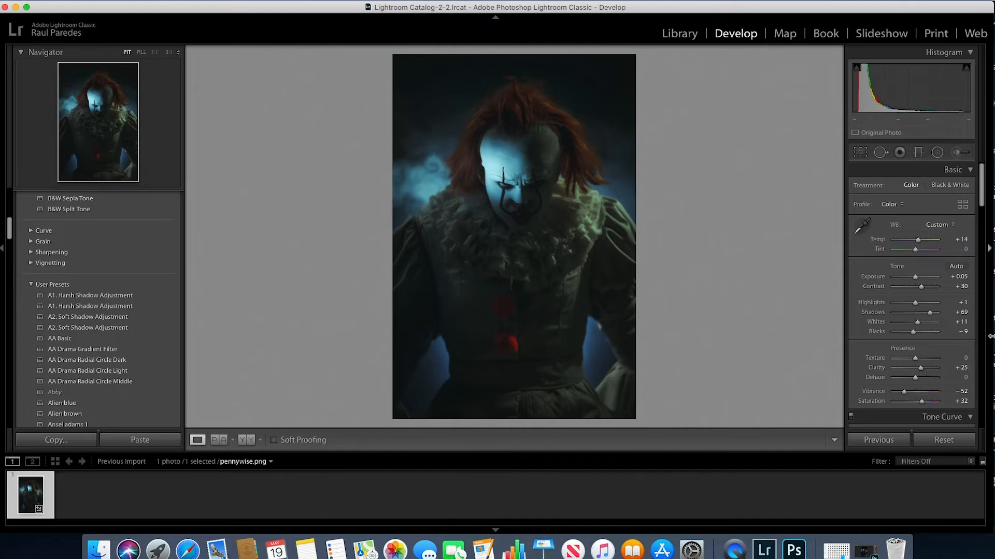
Add a small radial filter over the lower red pom-pom with Exposure reset to 0 and Saturation at −100
click(937, 153)
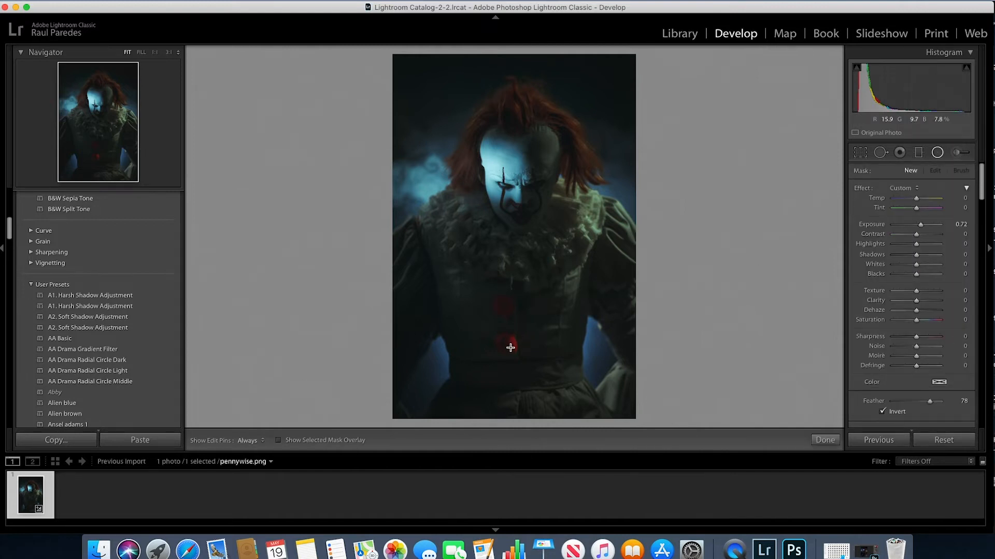
mouse_move(511, 348)
mouse_down()
mouse_move(491, 320)
mouse_move(506, 334)
mouse_move(507, 315)
mouse_move(506, 344)
mouse_move(492, 344)
mouse_move(505, 345)
mouse_up()
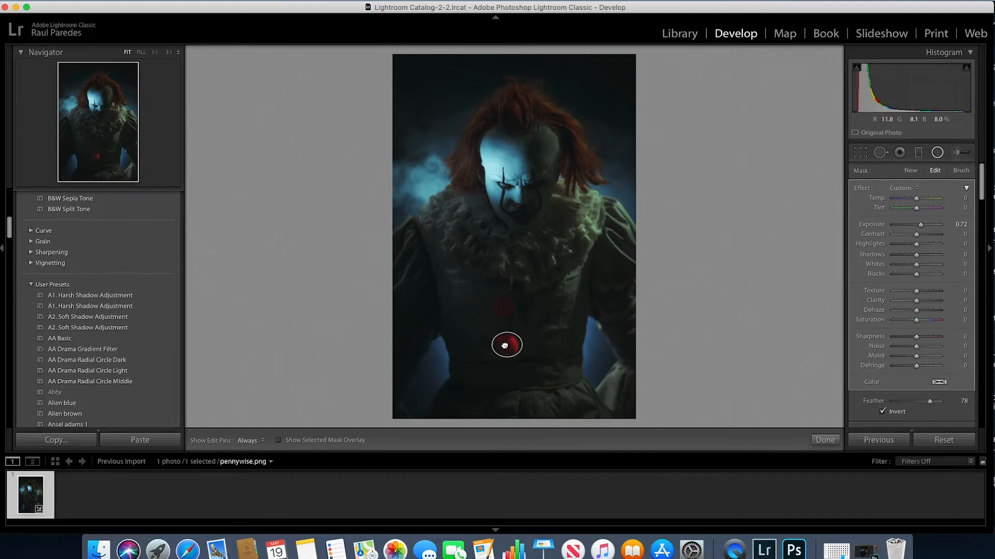
double_click(921, 226)
drag(917, 323, 889, 327)
Duplicate the desaturating radial filter onto the upper red pom-pom and close the radial filter tool
right_click(510, 349)
click(531, 348)
drag(506, 345, 504, 300)
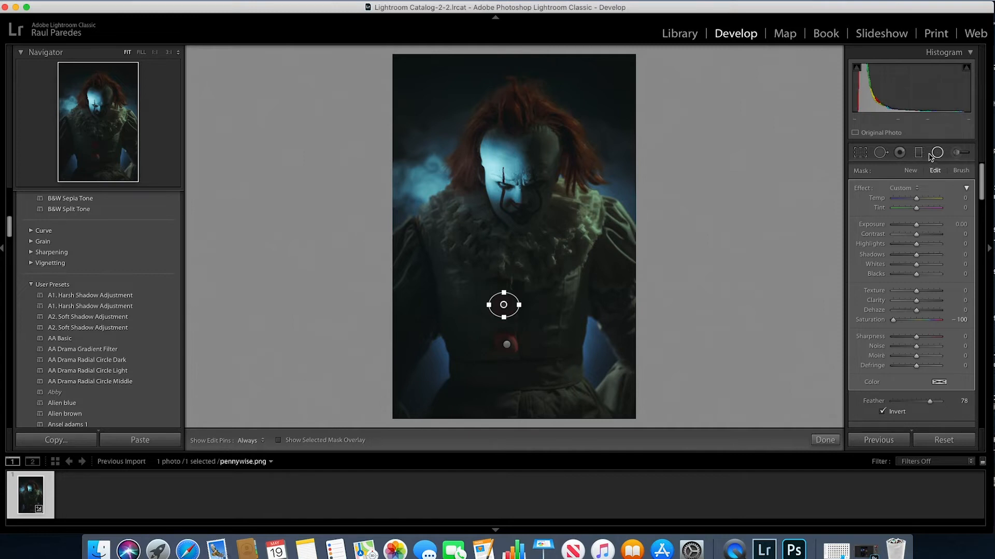
click(937, 153)
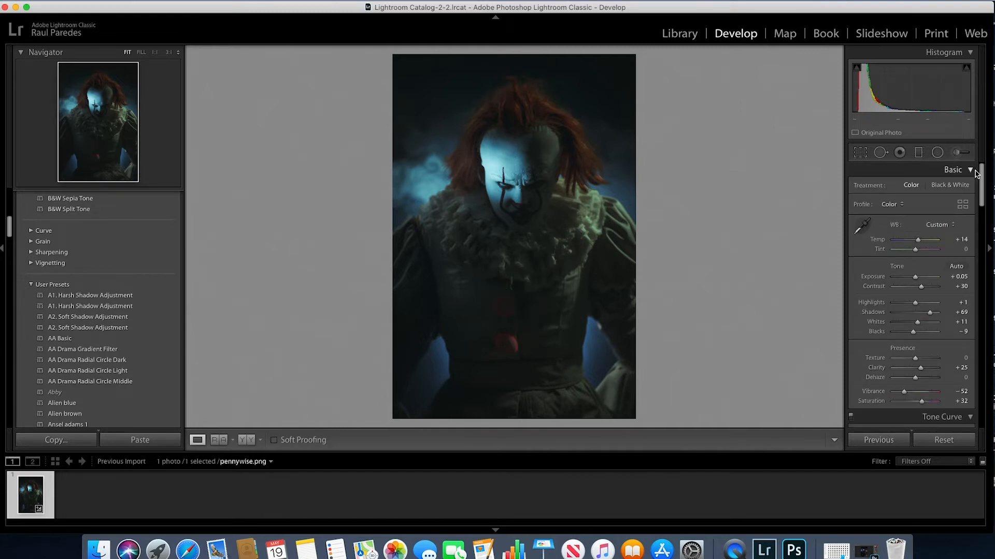
Add a tilted elliptical radial filter over the brightly lit right side of the clown's ruffled collar, with Clarity at 26
click(937, 153)
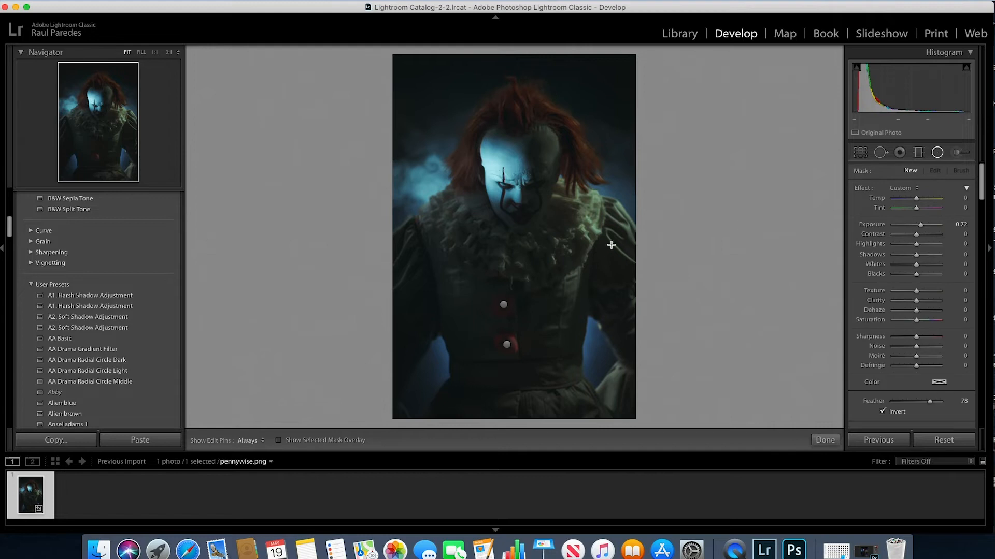
drag(558, 247, 546, 211)
drag(539, 265, 576, 259)
drag(578, 218, 592, 204)
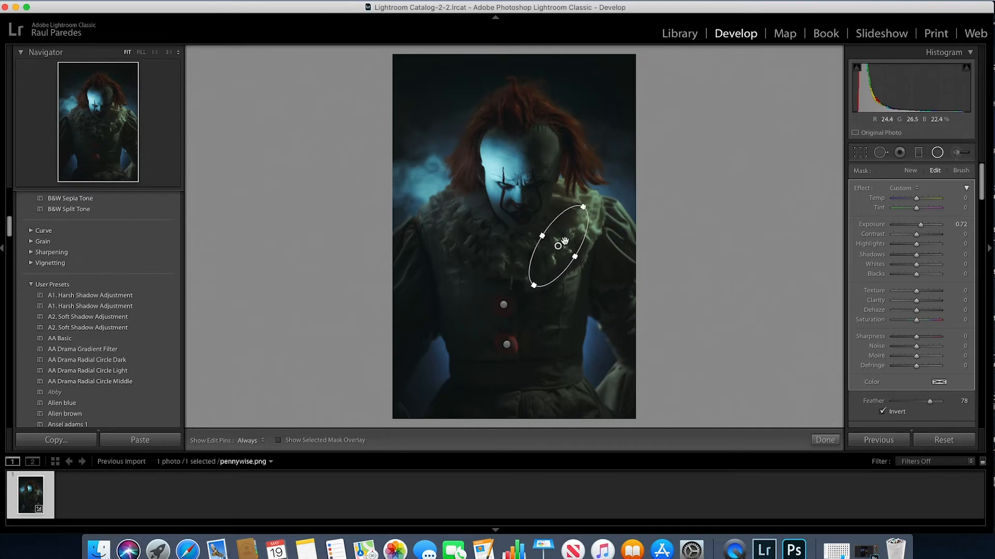
drag(563, 243, 578, 232)
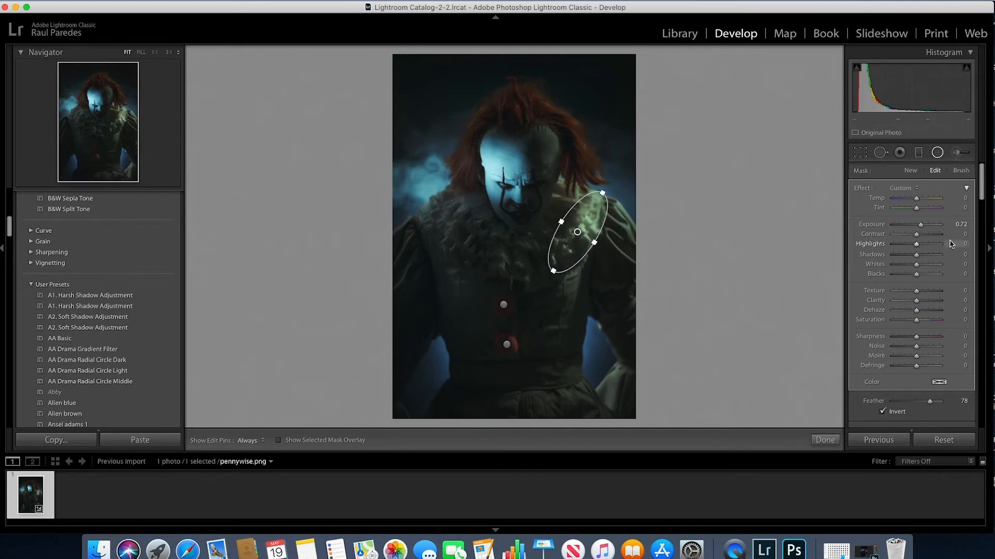
drag(916, 300, 923, 300)
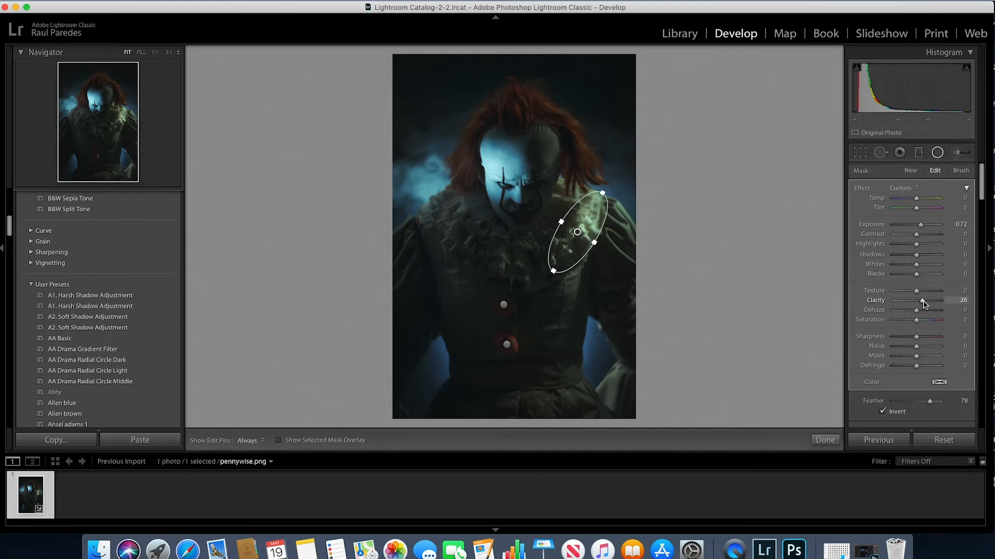
drag(562, 221, 560, 219)
Duplicate the collar radial filter and place it over the left side of the ruffle, tilted the opposite way
right_click(586, 213)
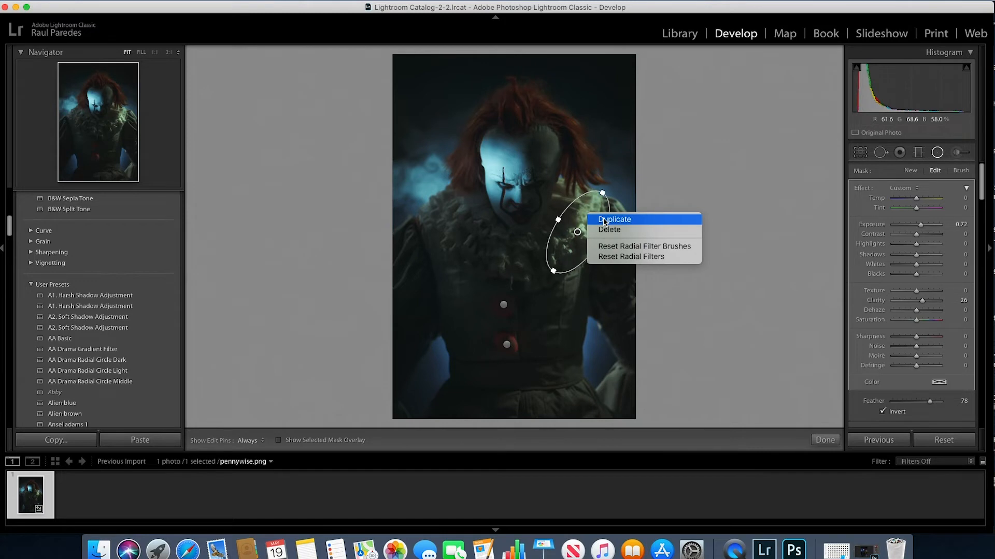
click(589, 220)
drag(583, 221, 462, 278)
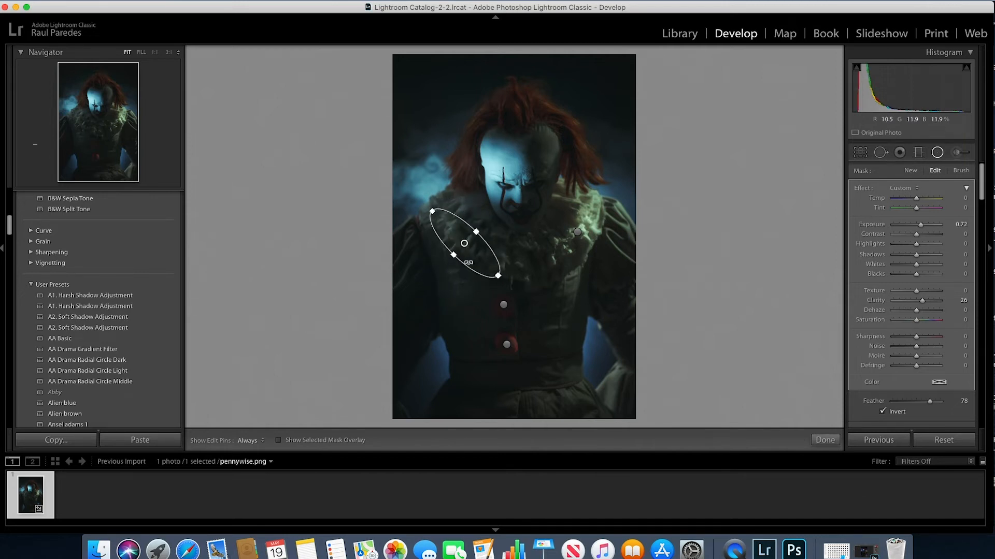
Add a circular radial filter over the clown's lower waist with Exposure 0.72 and Clarity 26
drag(465, 244, 536, 336)
right_click(464, 213)
click(467, 218)
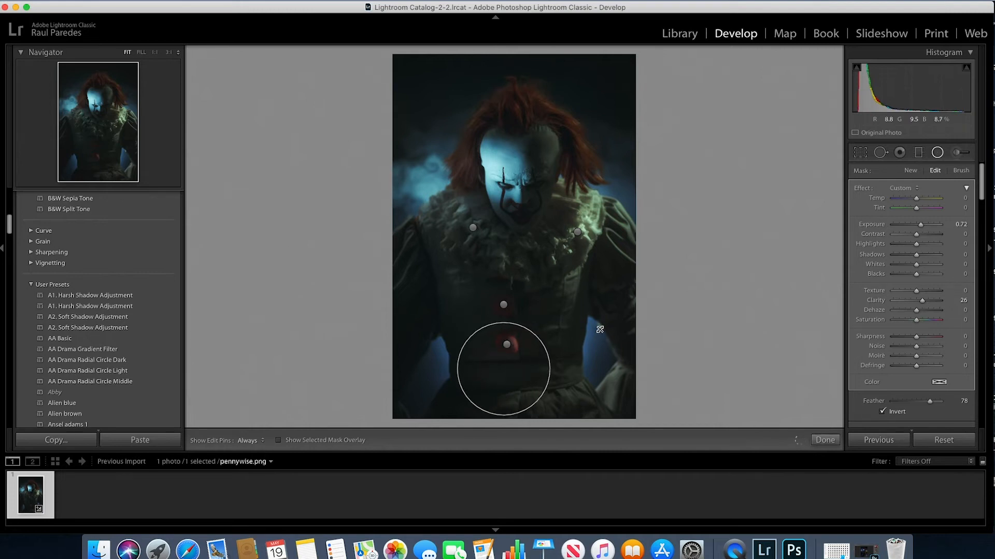
drag(503, 368, 543, 397)
Duplicate the circular radial filter onto the shoulders on both sides of the collar and close the radial filter tool
right_click(543, 396)
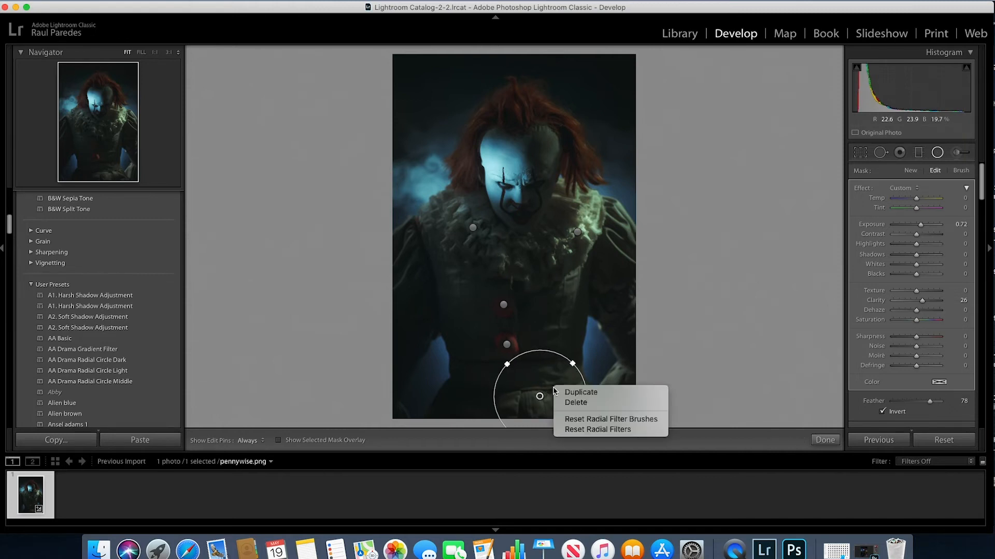
click(570, 392)
drag(551, 392, 439, 216)
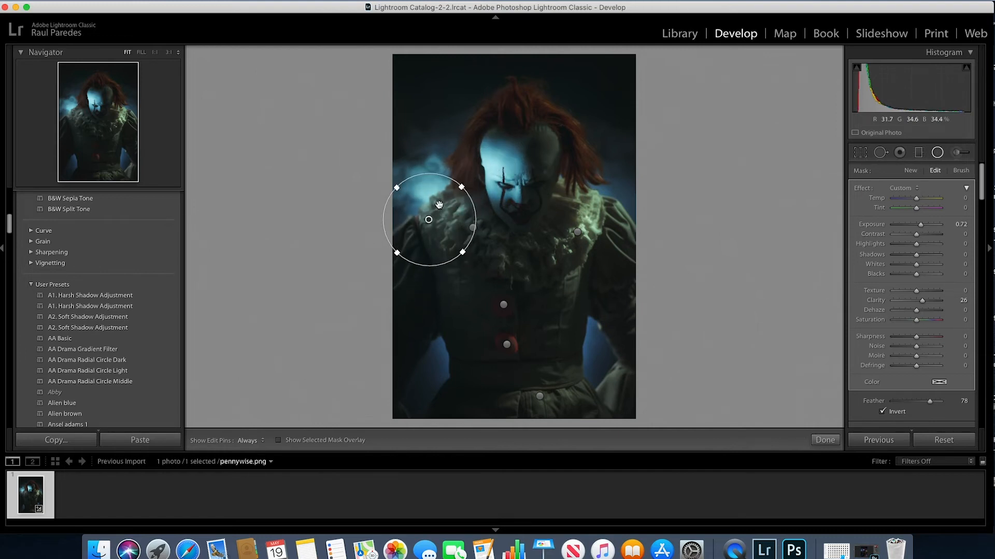
right_click(435, 202)
click(446, 207)
drag(451, 223, 638, 245)
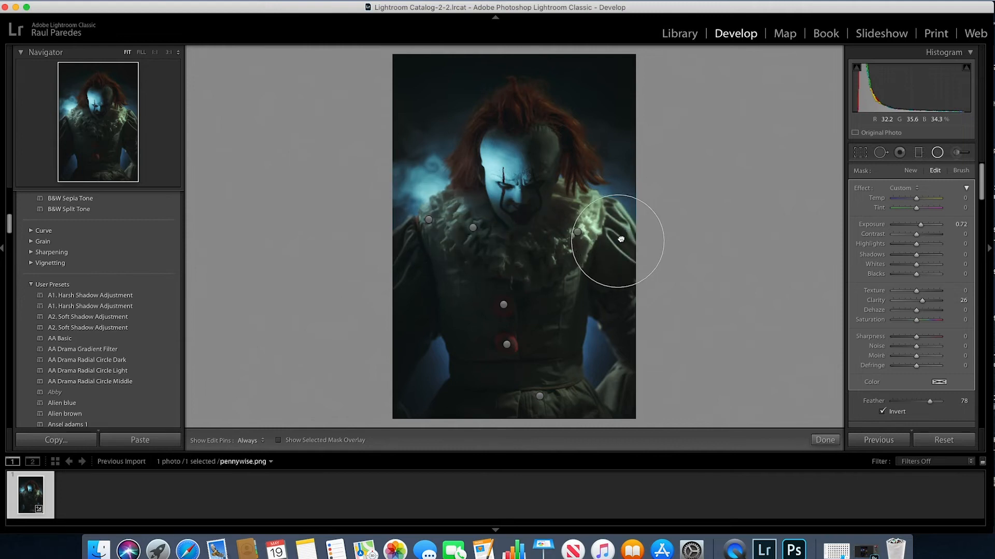
click(937, 153)
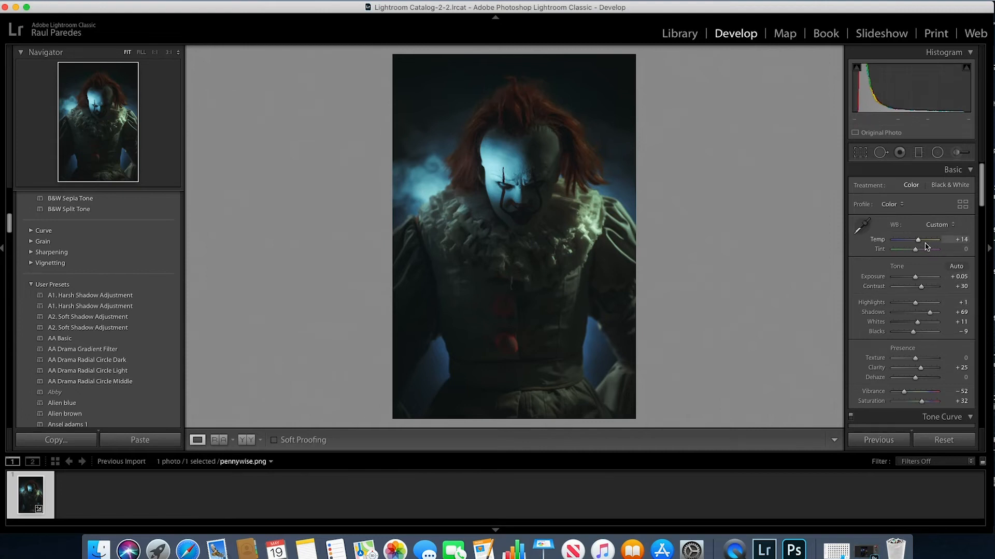
Set the white balance Temp to +4 and the Blue saturation in HSL to −76
drag(918, 240, 917, 245)
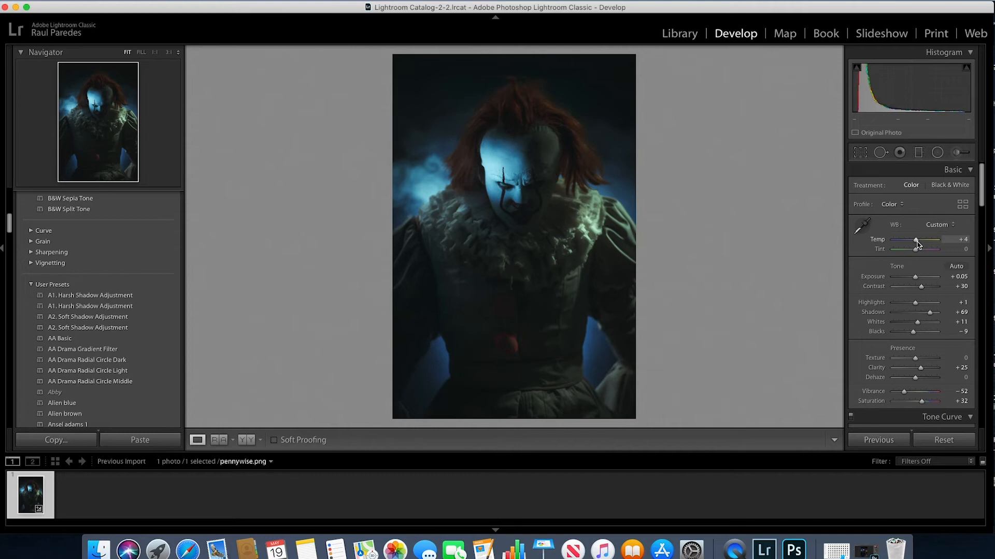
drag(984, 200, 986, 264)
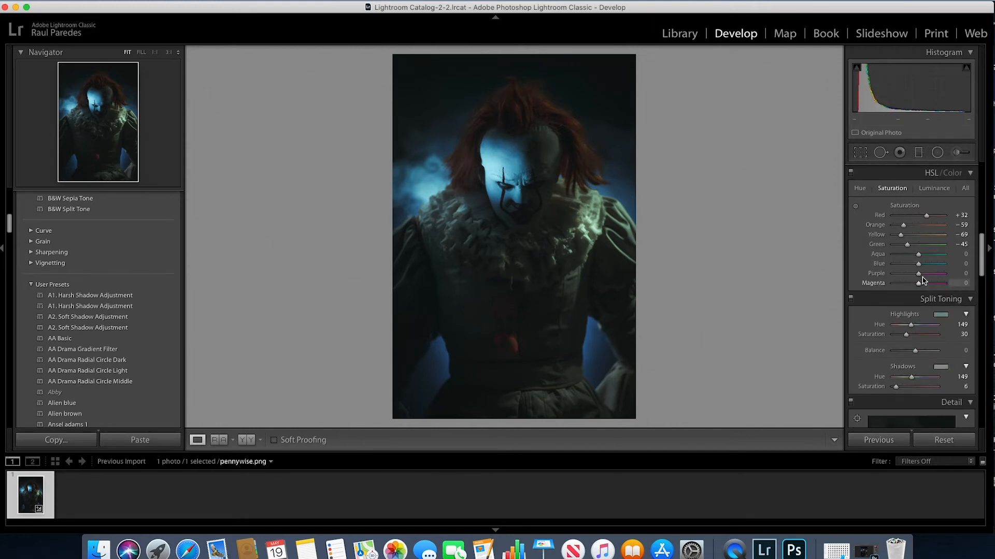
drag(921, 268, 916, 267)
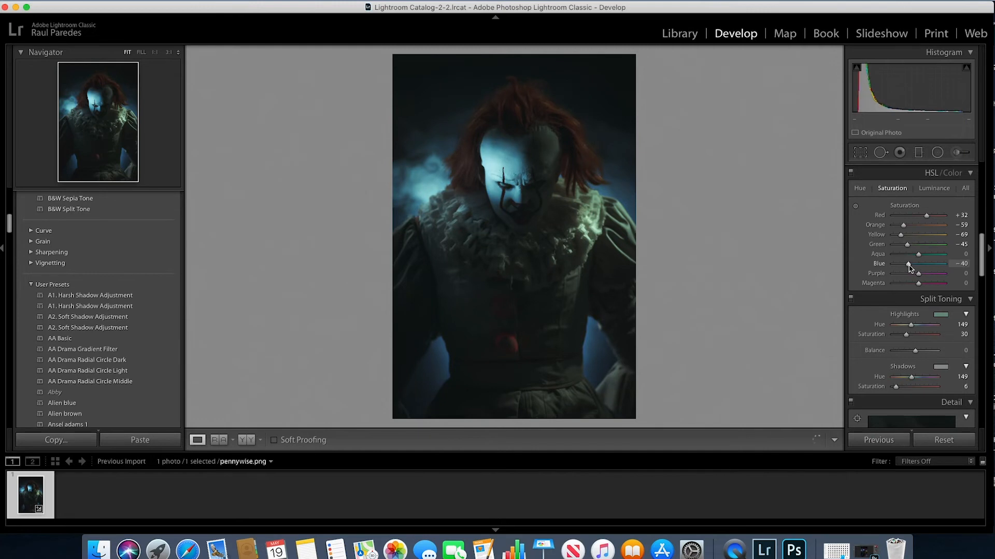
drag(907, 268, 907, 268)
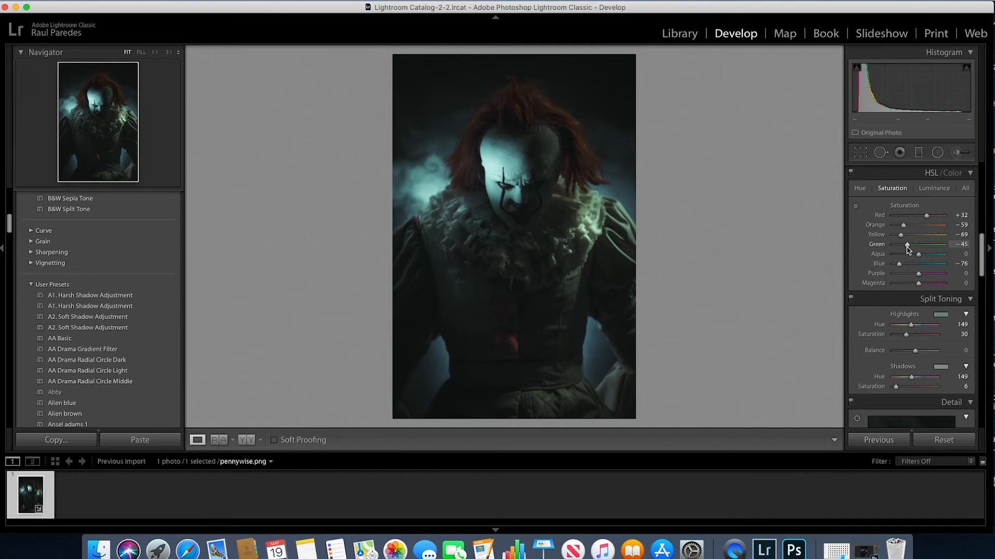
Lower the Green saturation further and raise the Red saturation in the HSL adjustments
mouse_move(907, 250)
mouse_down()
mouse_move(893, 252)
mouse_move(941, 256)
mouse_move(907, 255)
mouse_move(912, 230)
mouse_move(902, 230)
mouse_move(924, 239)
mouse_move(896, 240)
mouse_up()
mouse_move(924, 218)
mouse_down()
mouse_move(906, 218)
mouse_move(935, 219)
mouse_up()
Try a different Red luminance in the HSL adjustments and reset it to 0
click(933, 189)
mouse_move(920, 218)
mouse_down()
mouse_move(935, 220)
mouse_move(917, 221)
mouse_up()
double_click(916, 217)
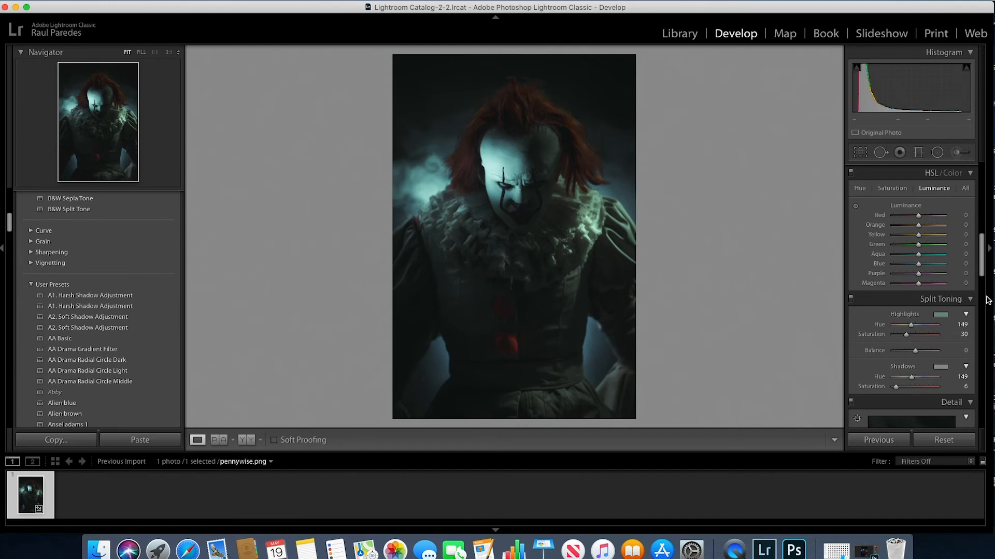
Refine the basic adjustments with Contrast at +35, Texture at −22, Clarity at +31 and Dehaze at −5
drag(980, 248, 984, 181)
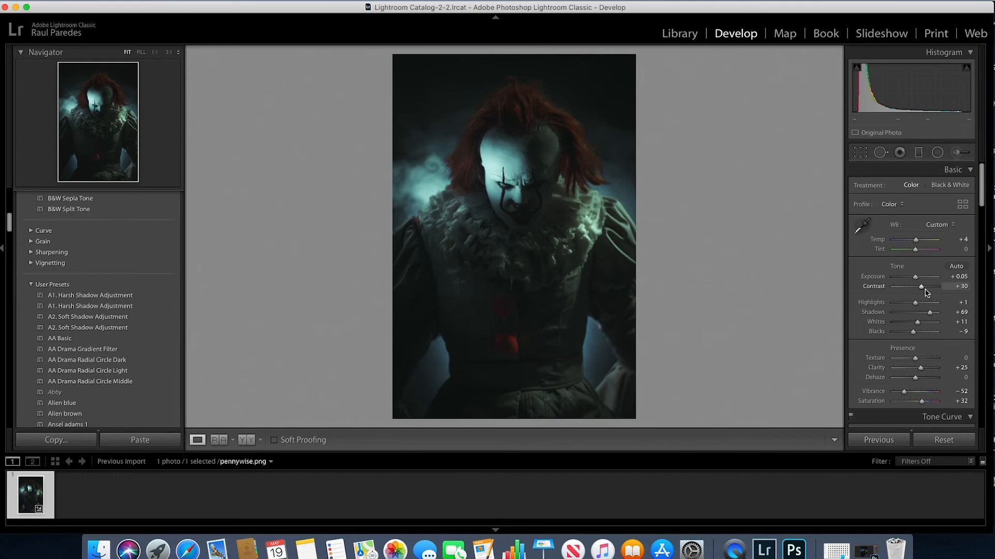
drag(921, 287, 921, 288)
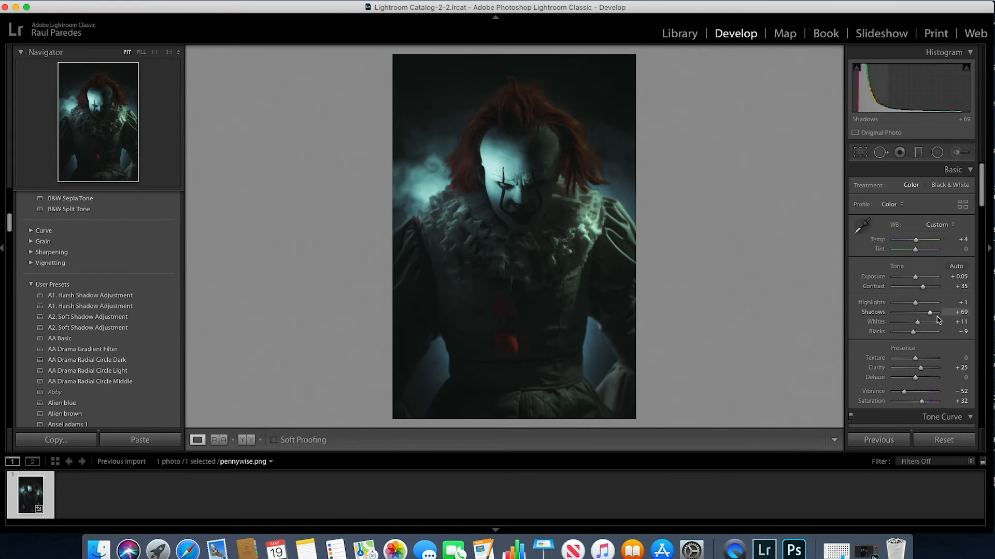
mouse_move(917, 362)
mouse_down()
mouse_move(886, 362)
mouse_move(913, 366)
mouse_up()
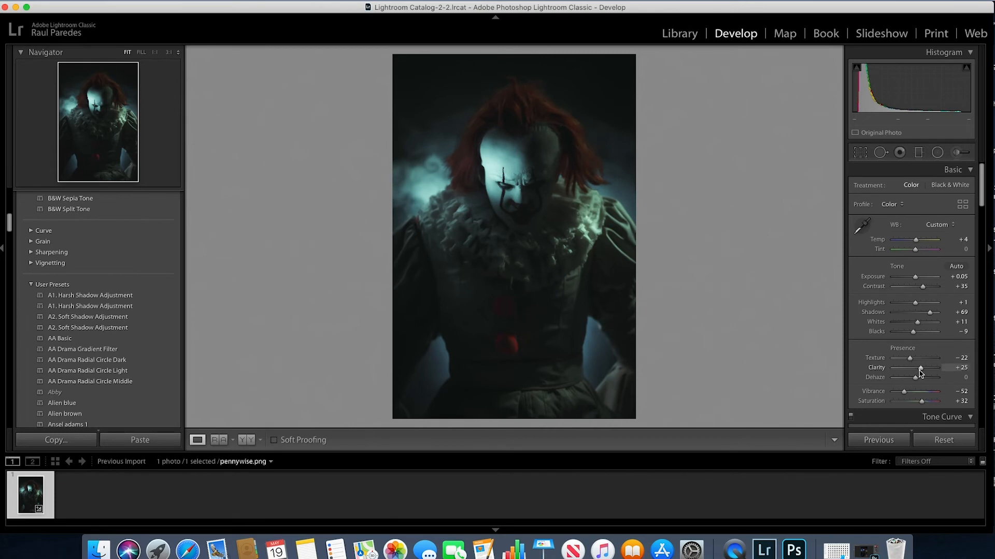
drag(920, 369, 918, 381)
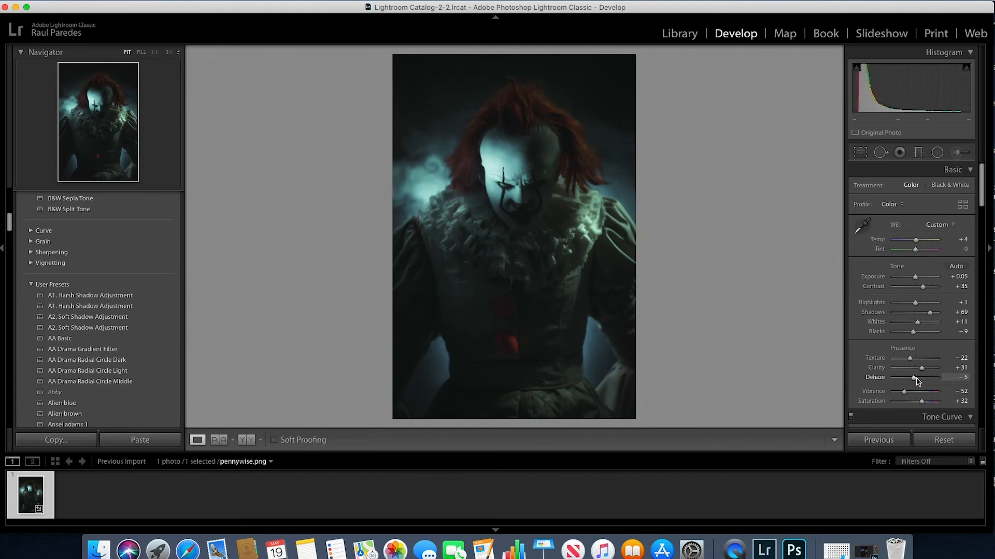
Raise the black point of the RGB tone curve slightly and show the before/after comparison of the photo
scroll(984, 189, down, 3)
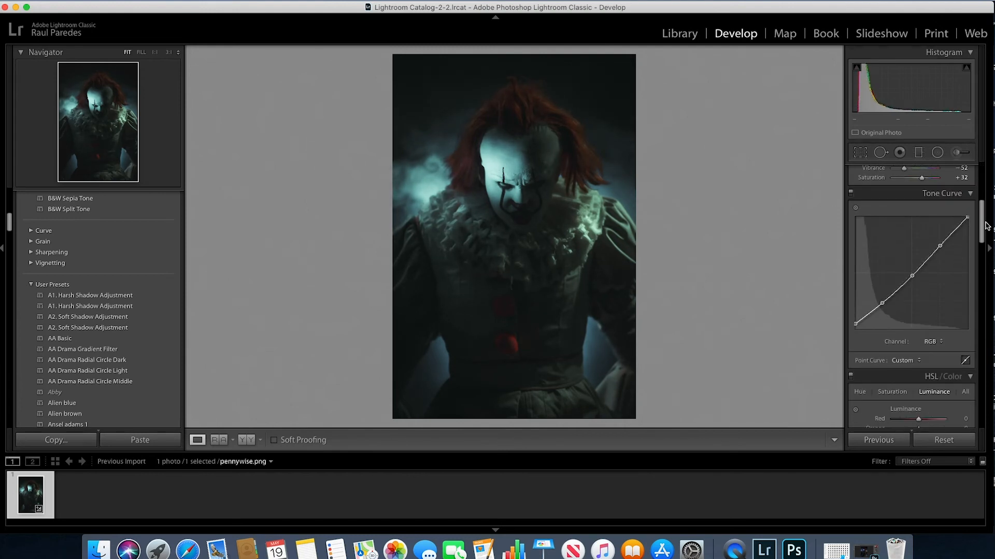
drag(855, 312, 852, 313)
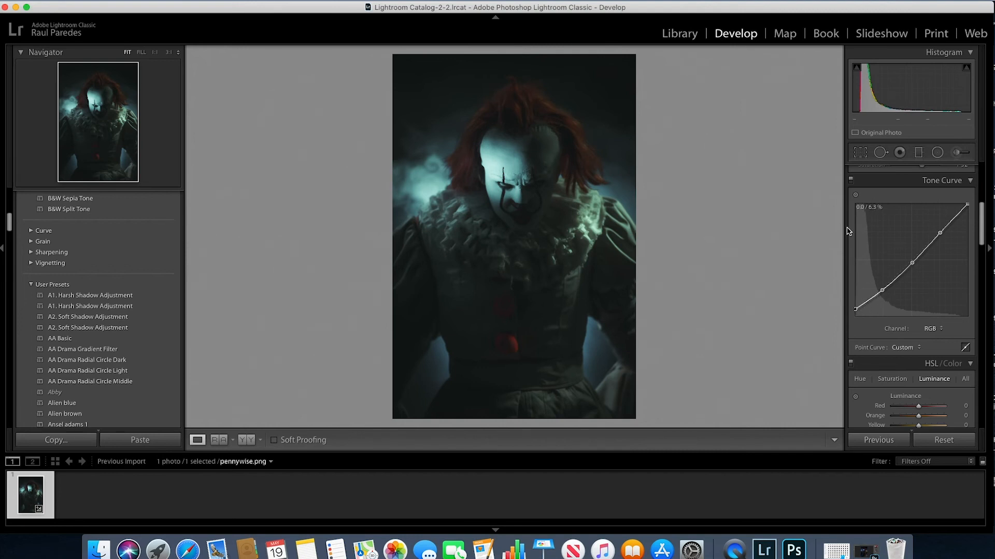
click(246, 440)
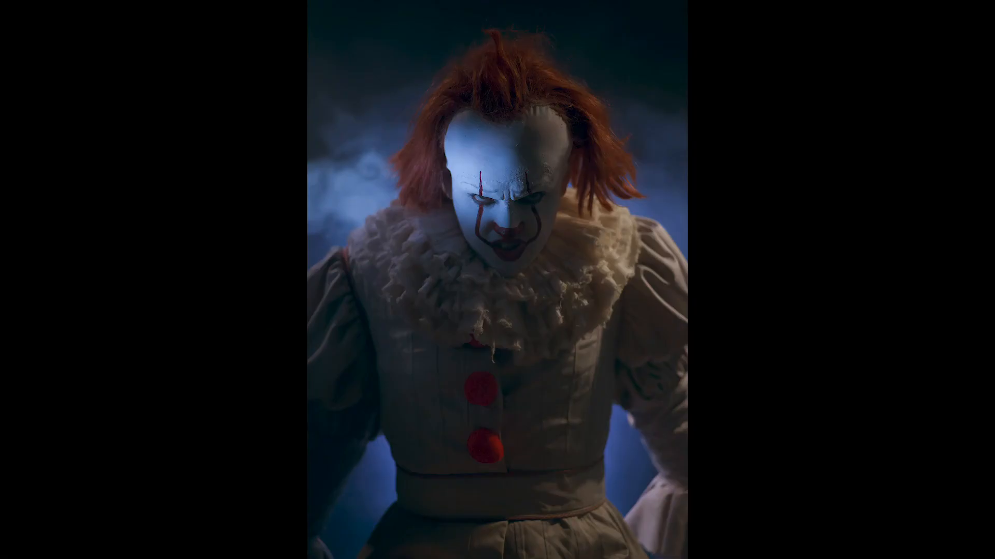